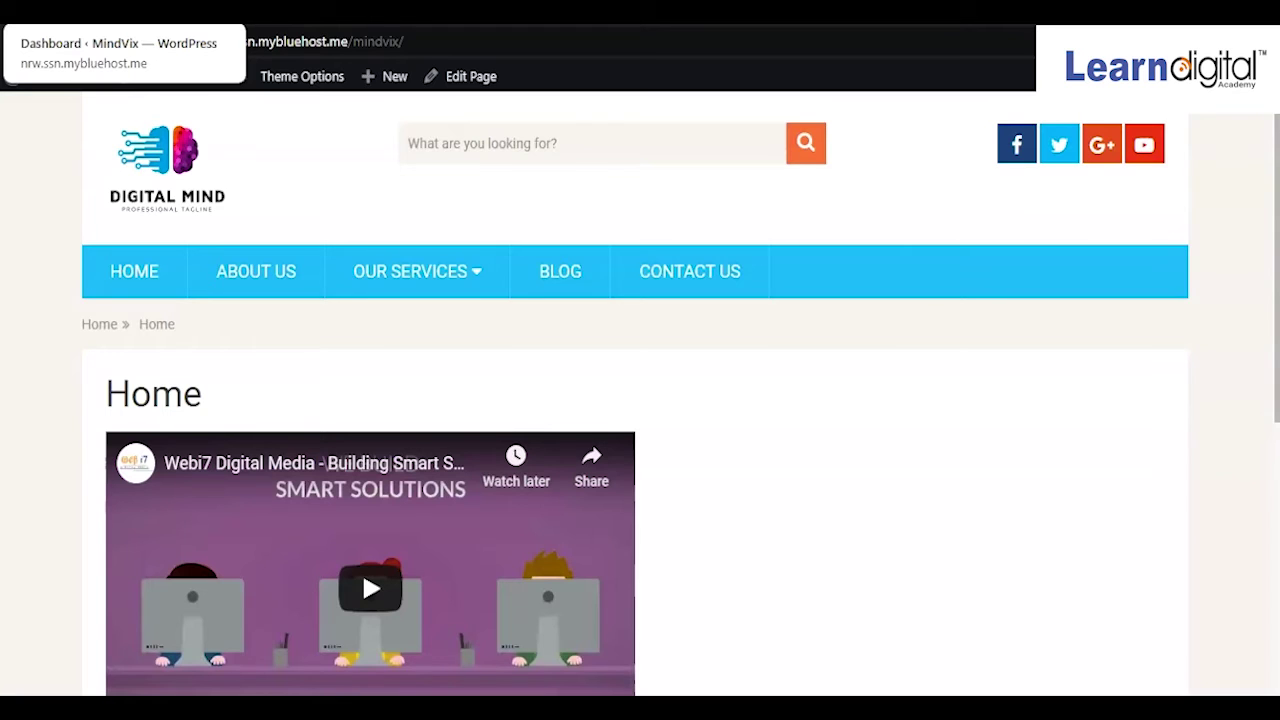
# Switch to the admin dashboard and open All Users, showing the single Administrator account
pyautogui.click(120, 12)
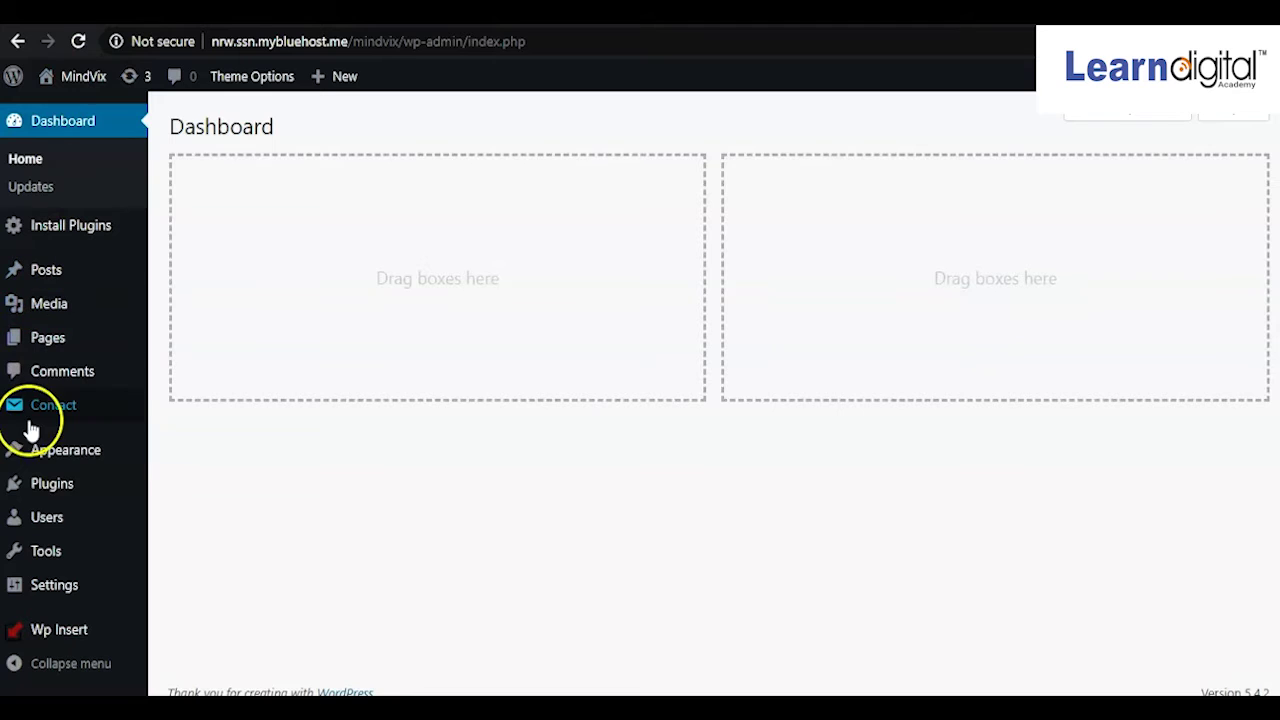
pyautogui.moveTo(42, 530)
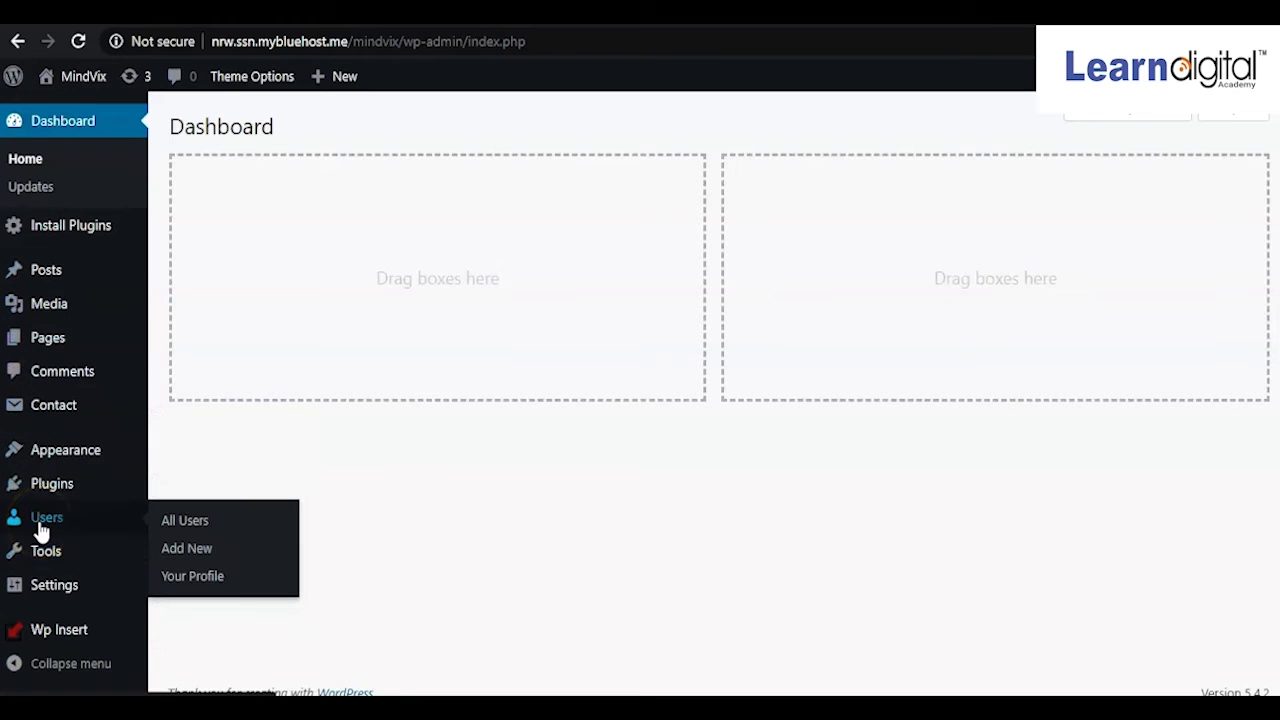
pyautogui.click(196, 526)
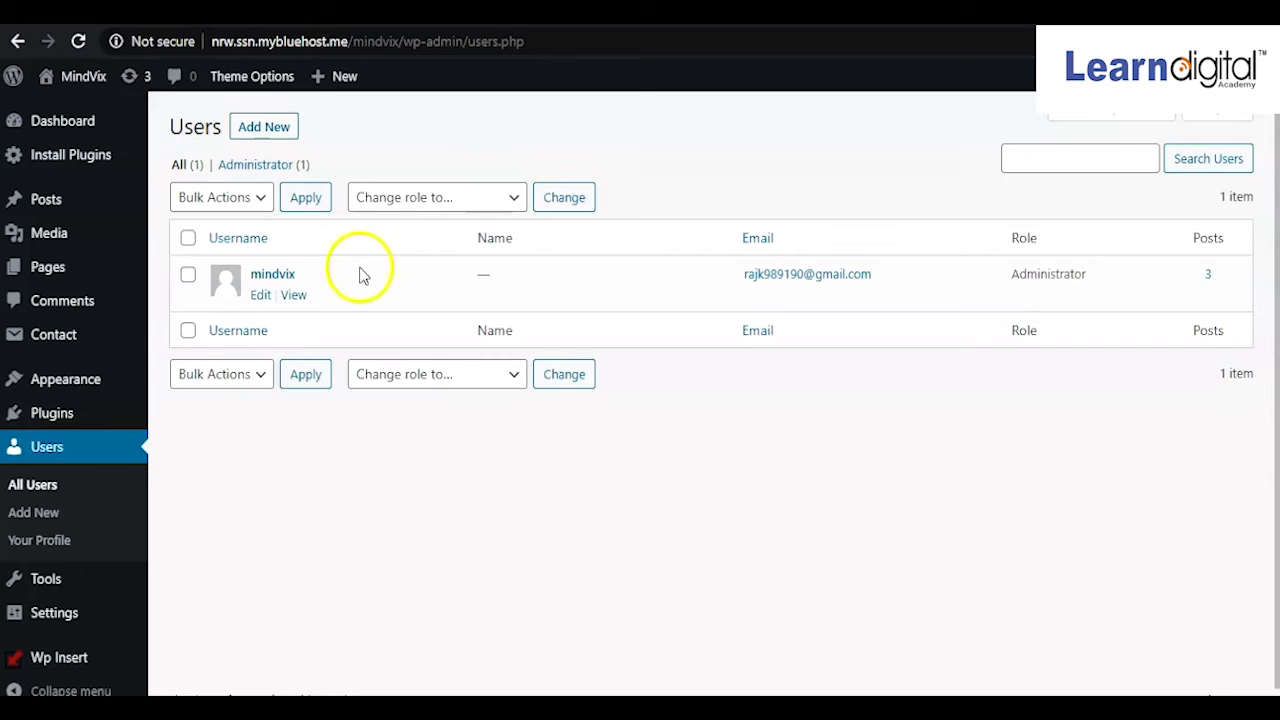
# Start a new user and enter the username, correcting the mistyped letters
pyautogui.click(266, 136)
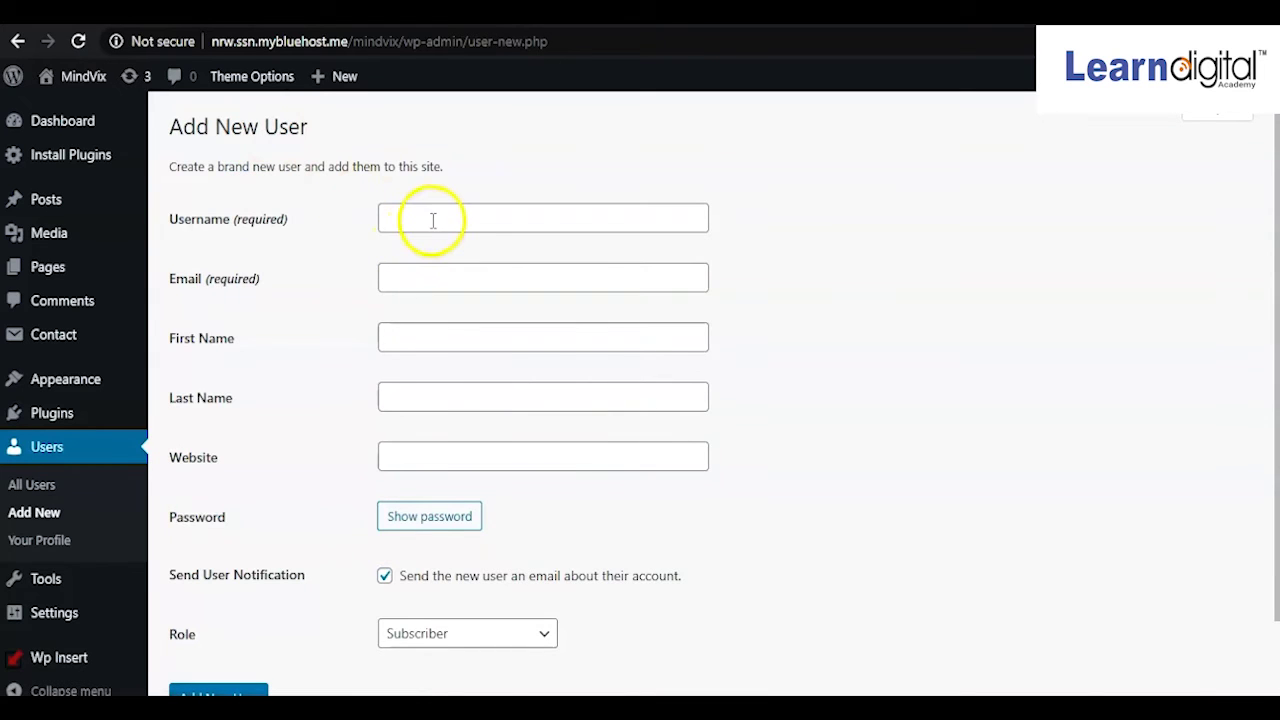
pyautogui.click(433, 220)
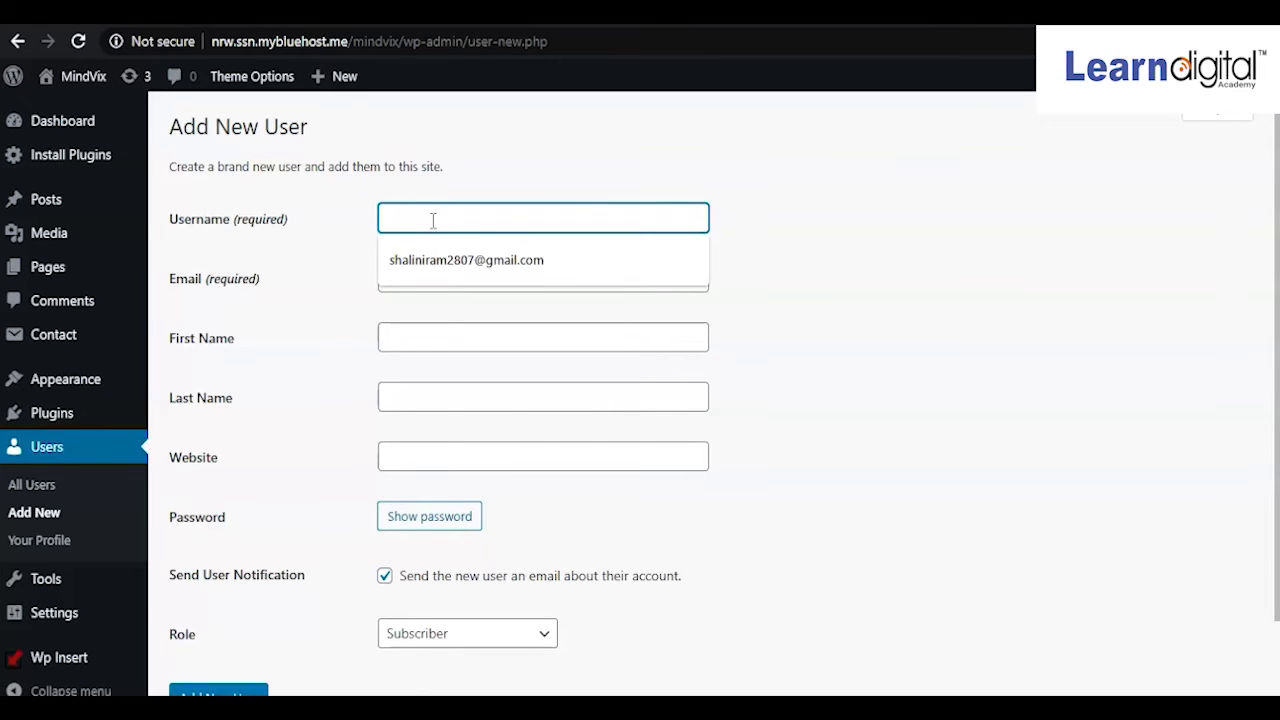
pyautogui.click(443, 260)
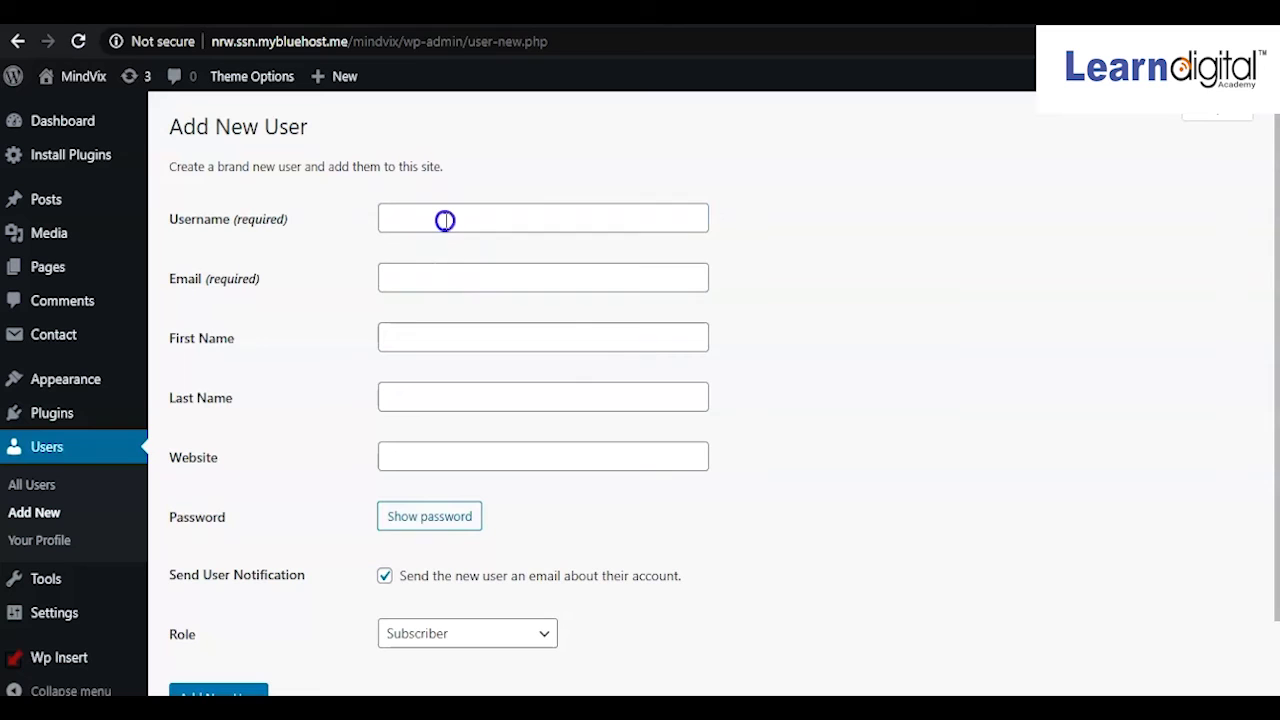
pyautogui.click(445, 220)
pyautogui.click(638, 148)
pyautogui.click(530, 218)
pyautogui.write('Karaj')
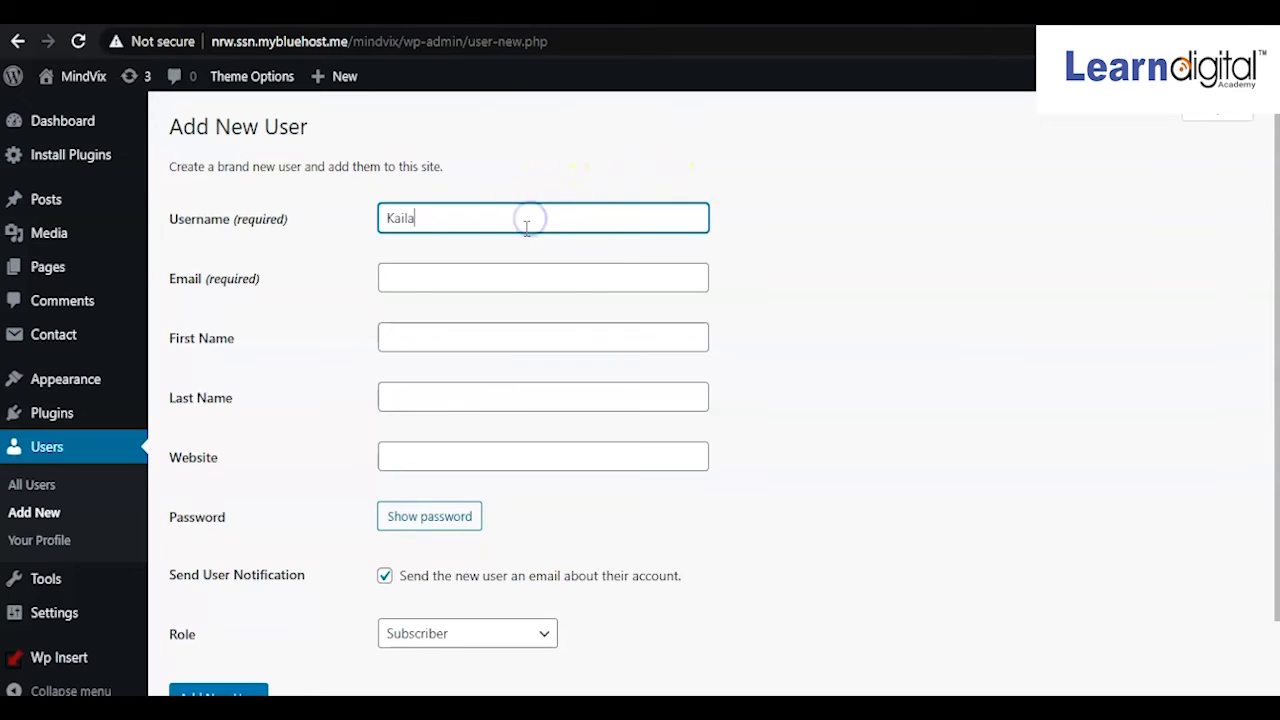
pyautogui.press('BackSpace')
pyautogui.press('BackSpace')
pyautogui.press('BackSpace')
pyautogui.press('BackSpace')
pyautogui.write('amlesh')
# Fill in the new user's e-mail address from the autofill suggestion
pyautogui.click(486, 278)
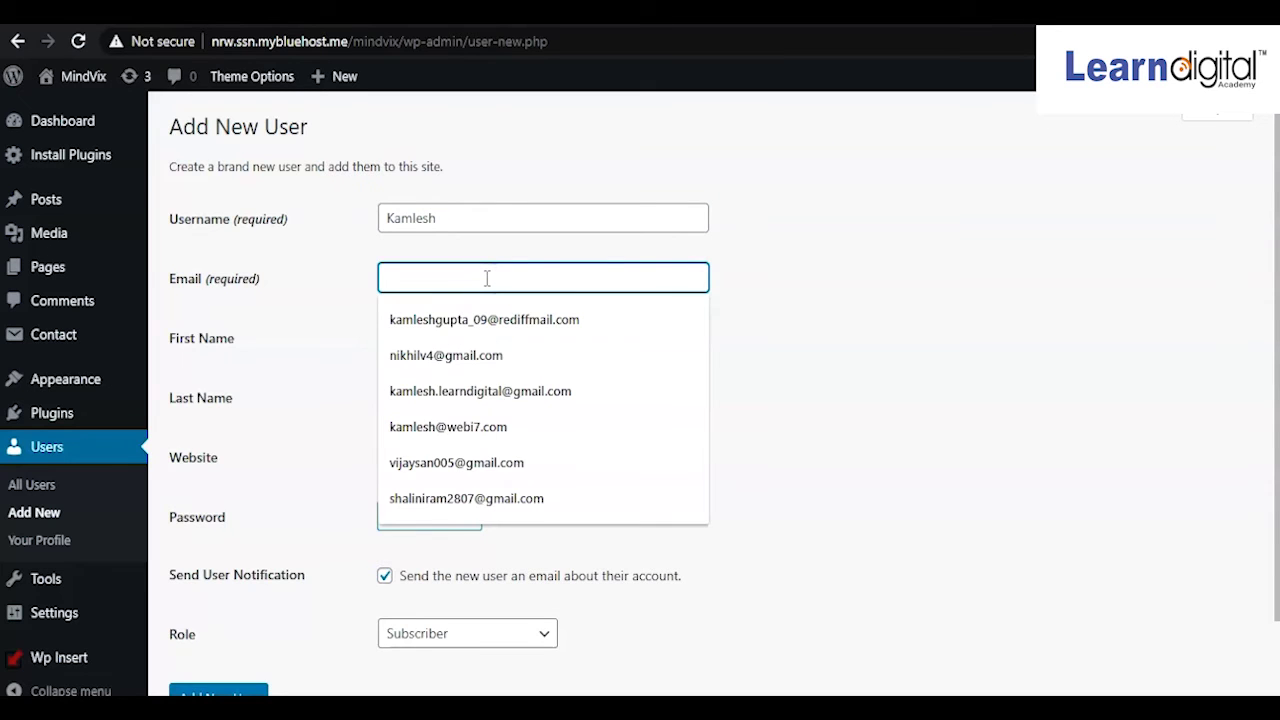
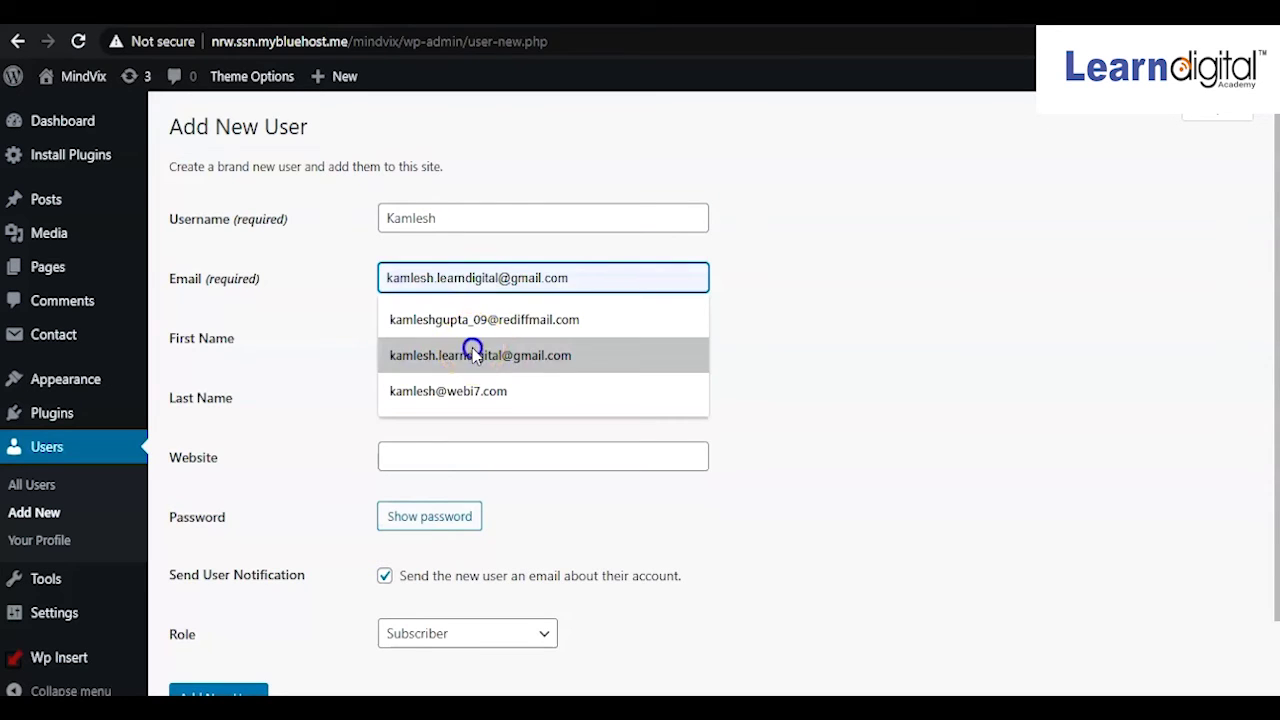
pyautogui.click(473, 355)
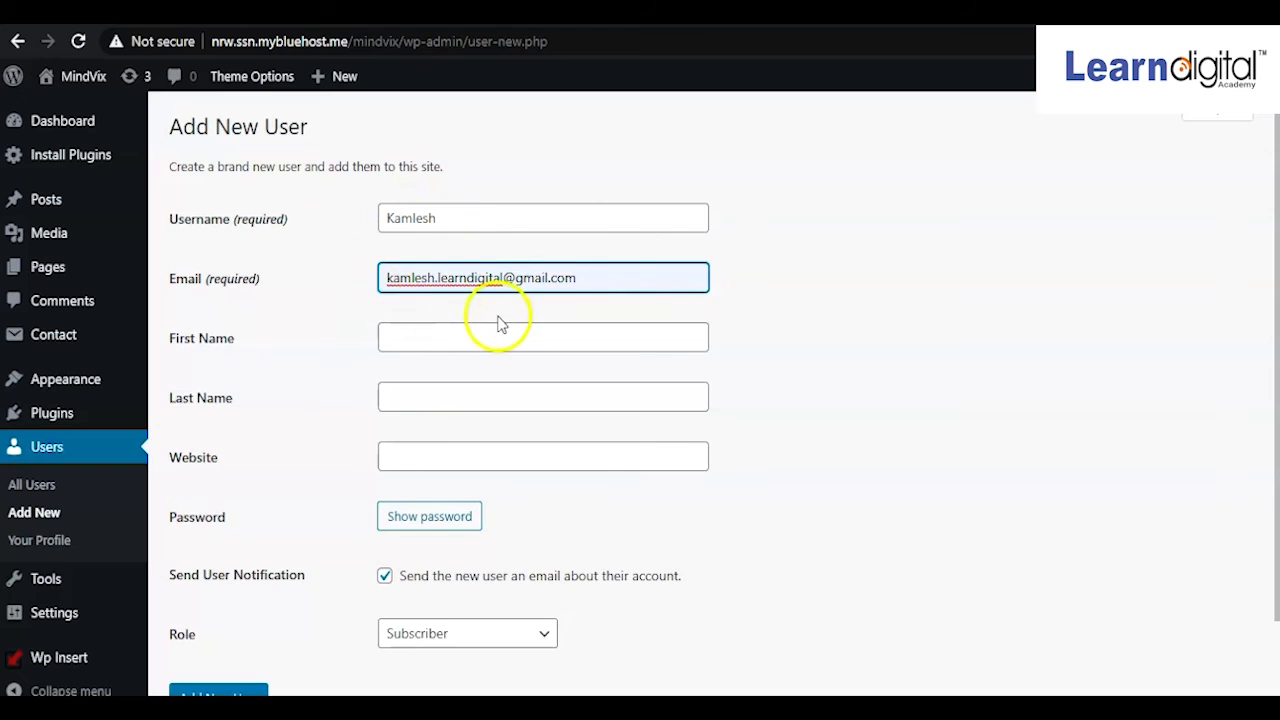
# Enter the new user's first name
pyautogui.click(466, 333)
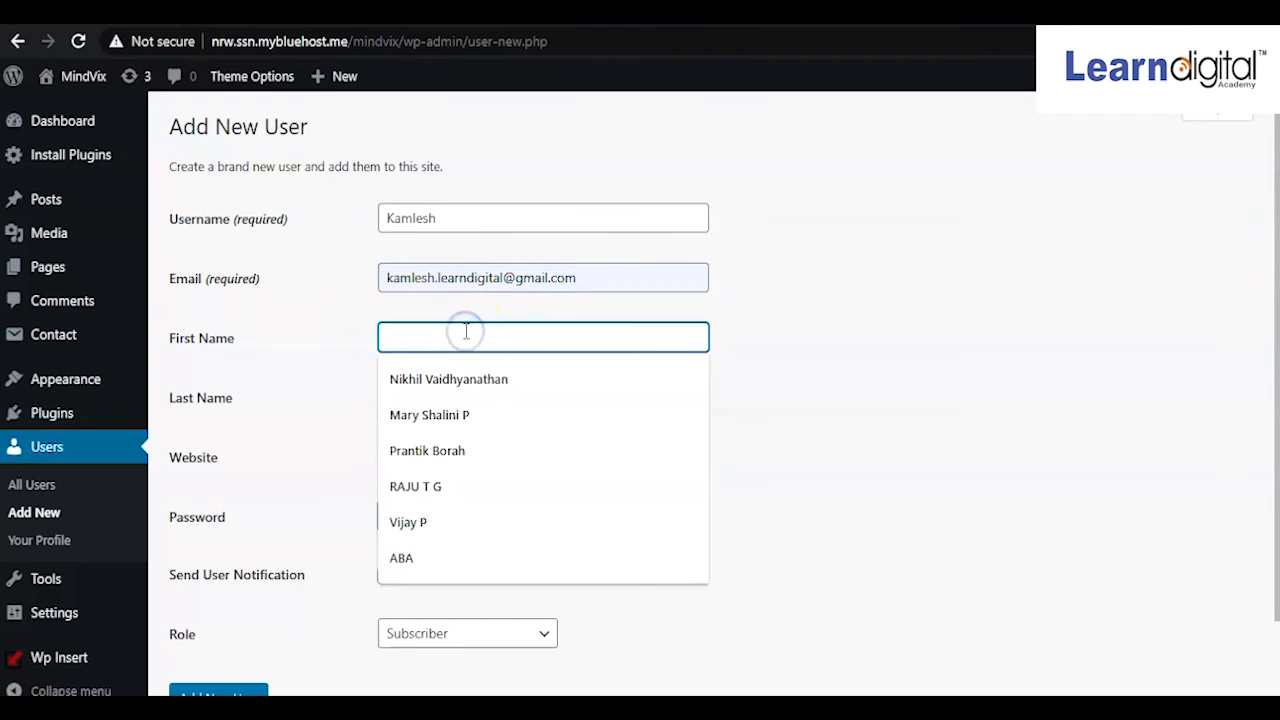
pyautogui.press('Escape')
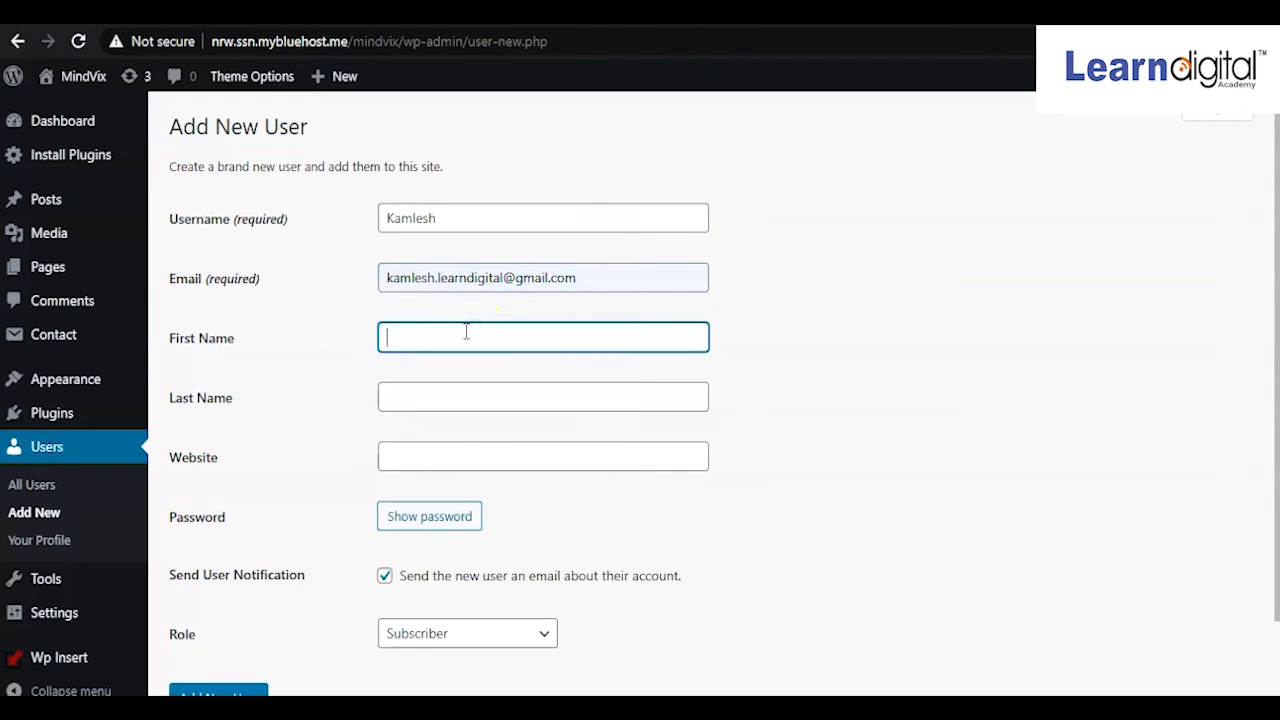
pyautogui.write('Kamlesh')
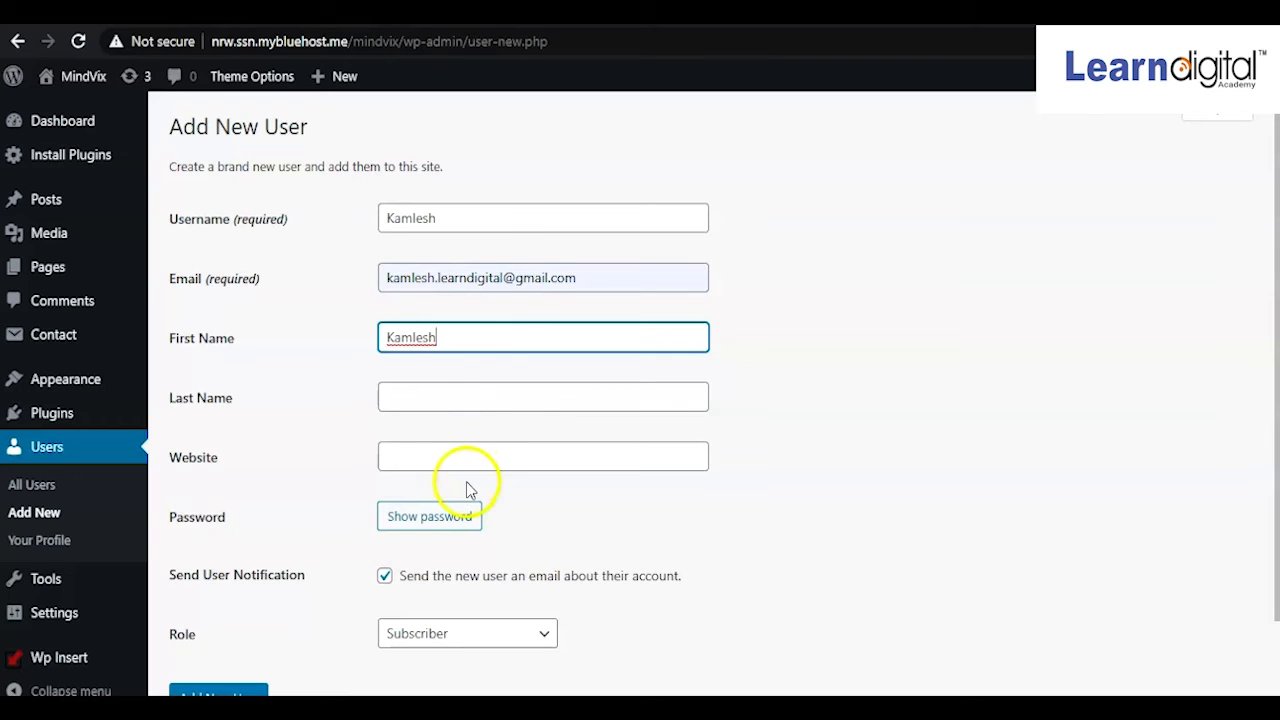
# Paste the site's address as the website and generate a strong password
pyautogui.click(462, 457)
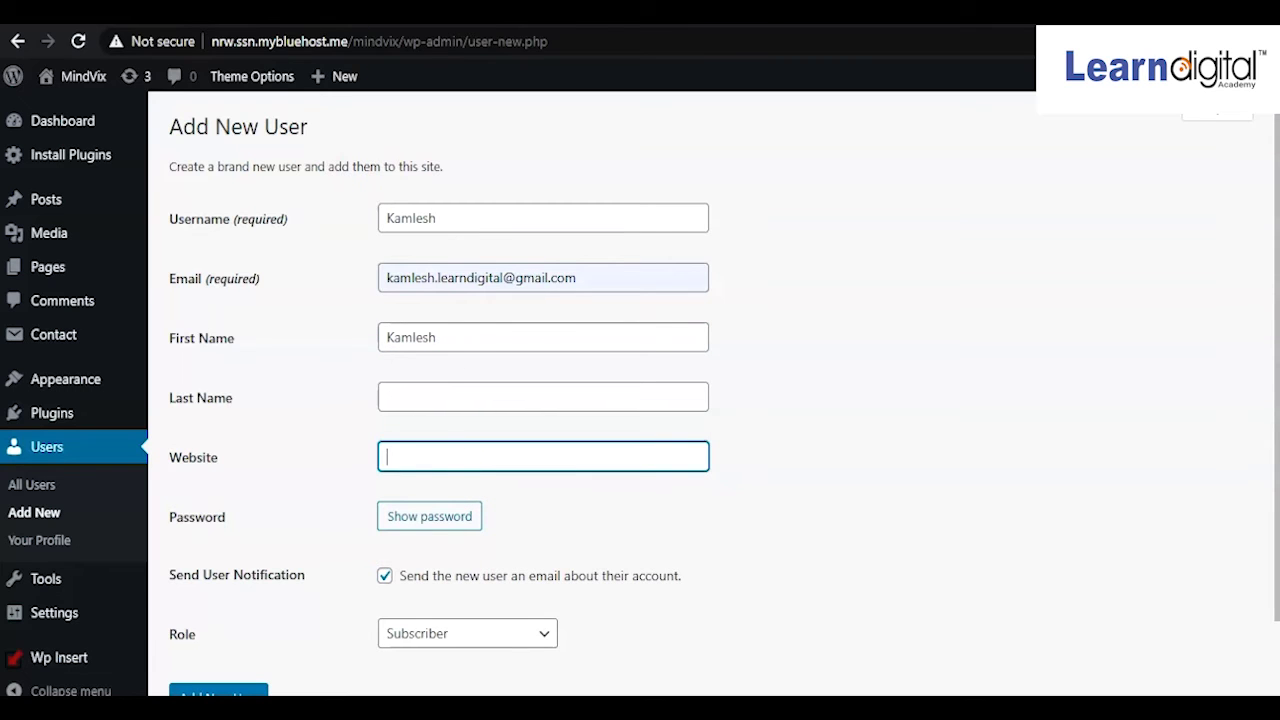
pyautogui.moveTo(403, 44); pyautogui.dragTo(202, 37)
pyautogui.hotkey('ctrl', 'c')
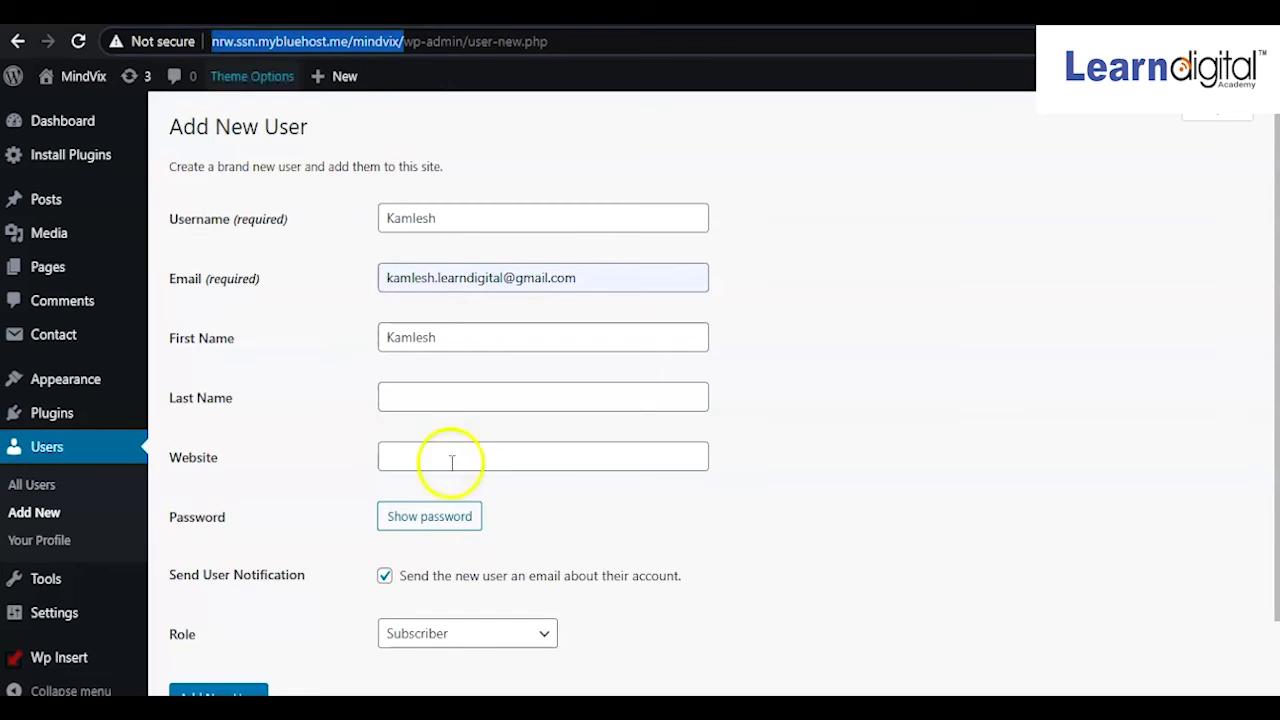
pyautogui.click(460, 458)
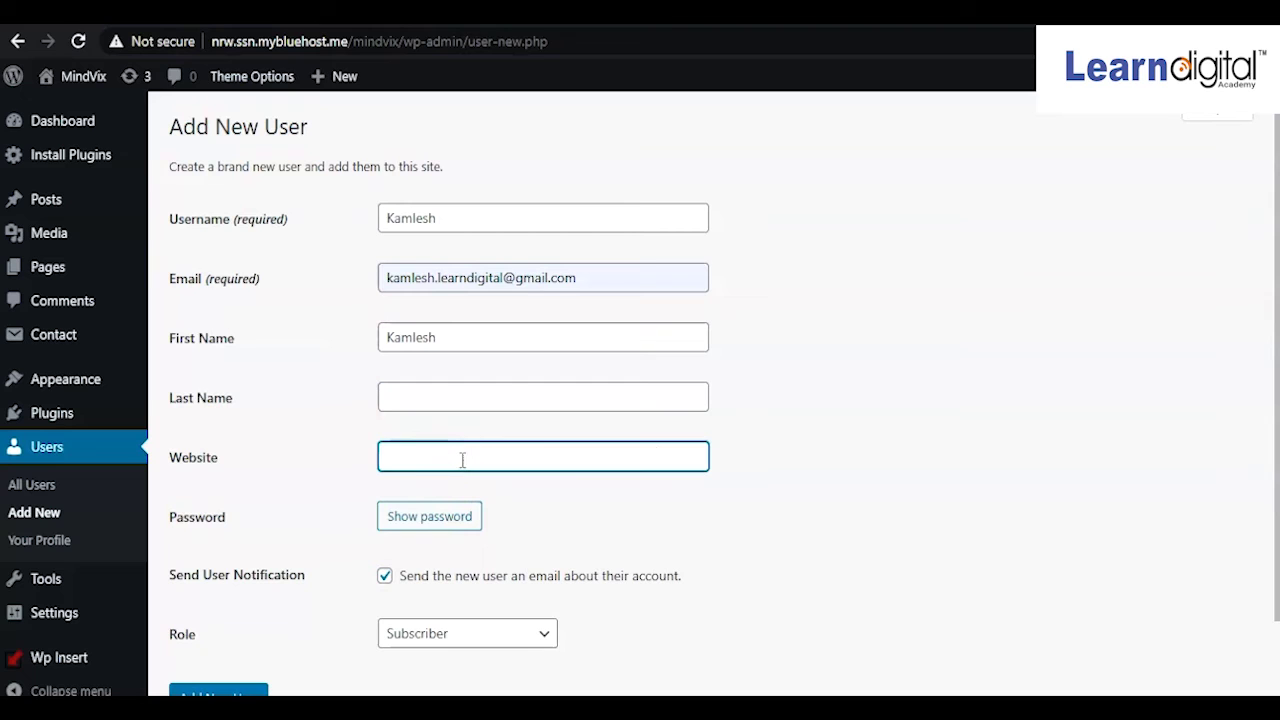
pyautogui.hotkey('ctrl', 'v')
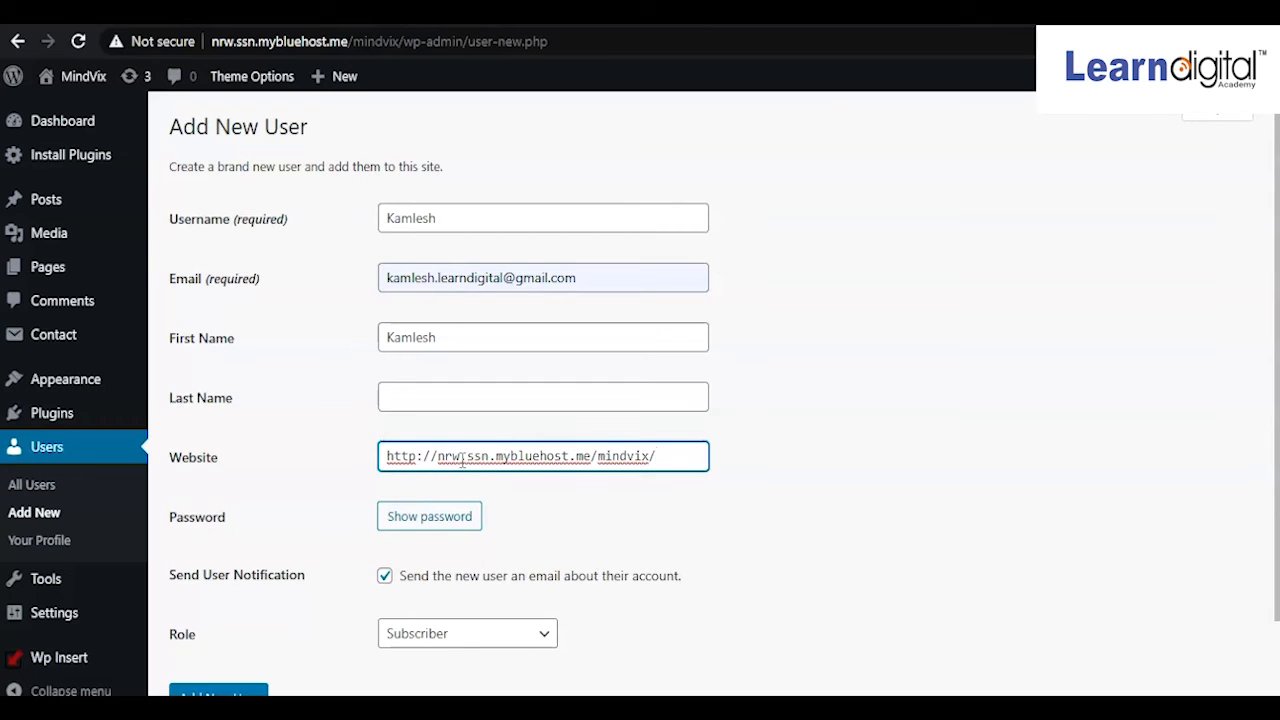
pyautogui.click(445, 516)
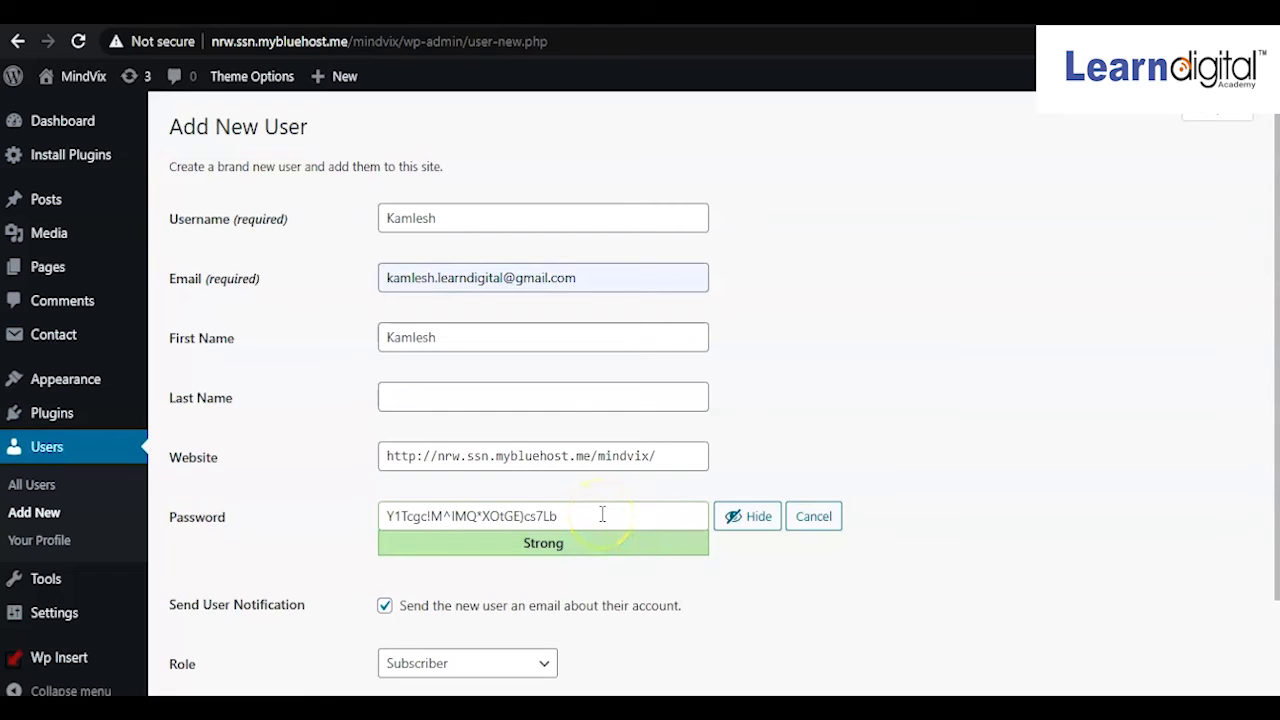
# Change the new user's role from Subscriber to Editor, keeping the e-mail notification enabled
pyautogui.scroll(-2, 602, 514)
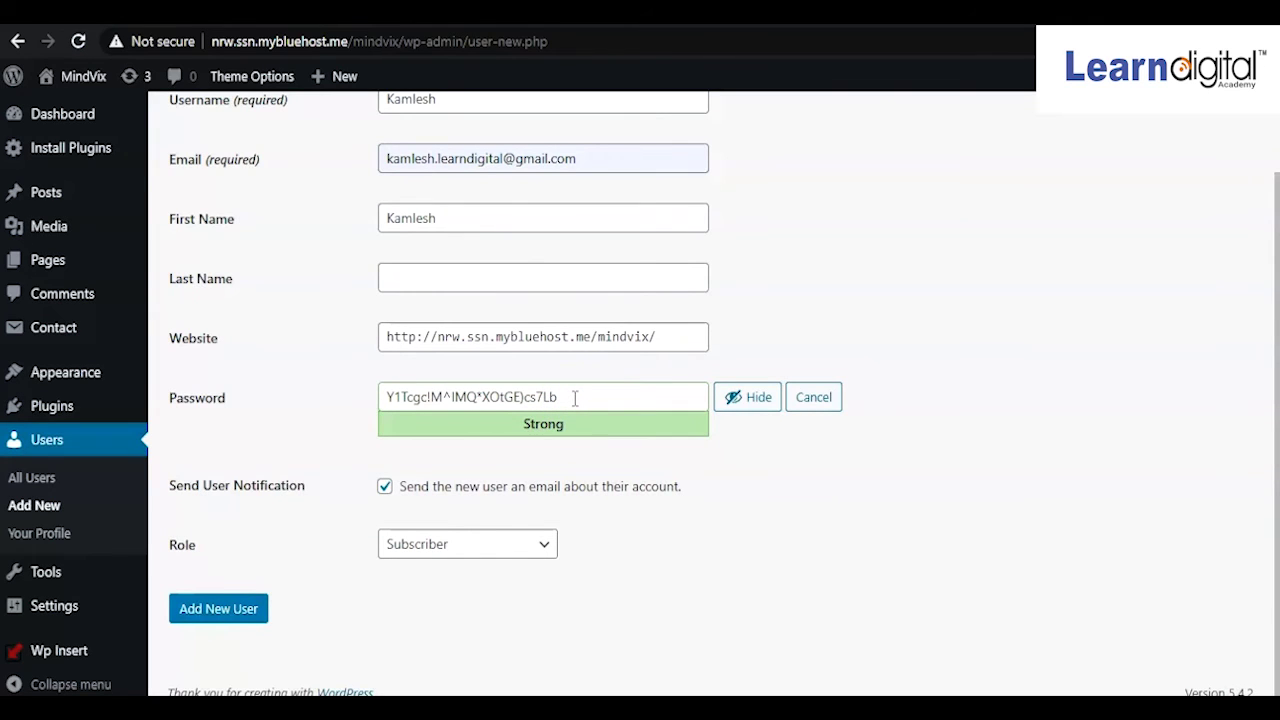
pyautogui.click(546, 546)
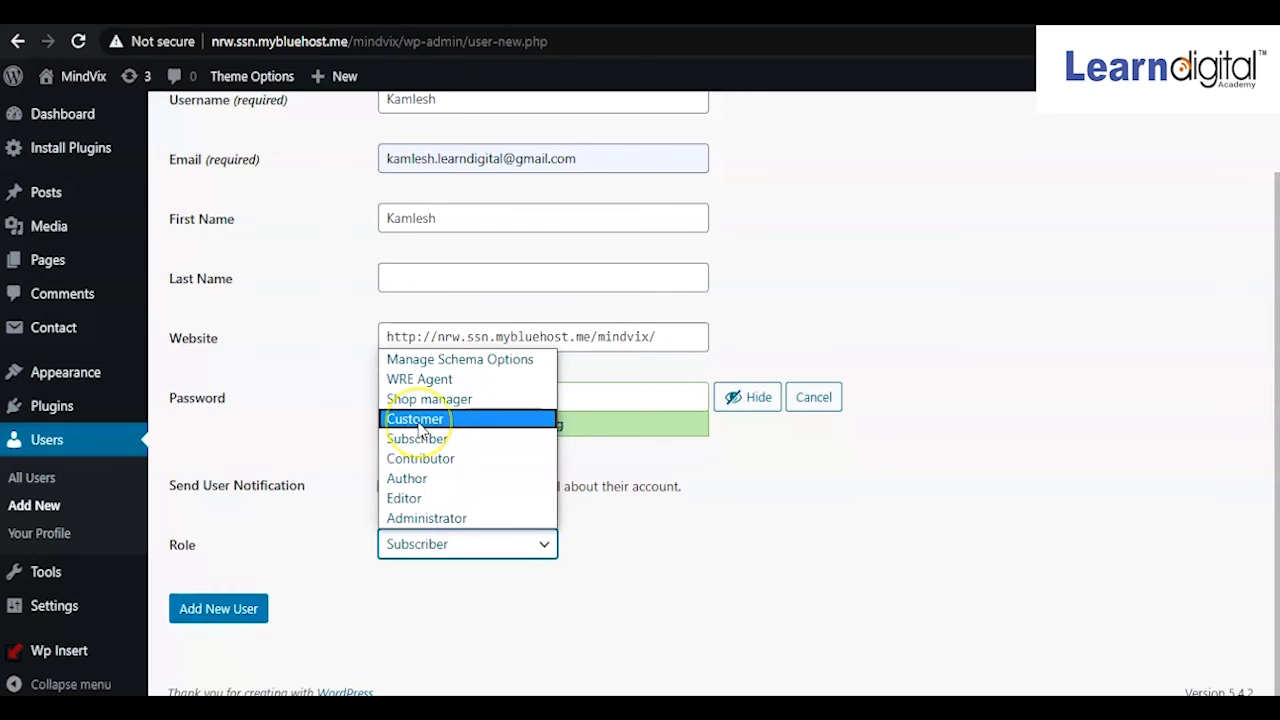
pyautogui.click(416, 504)
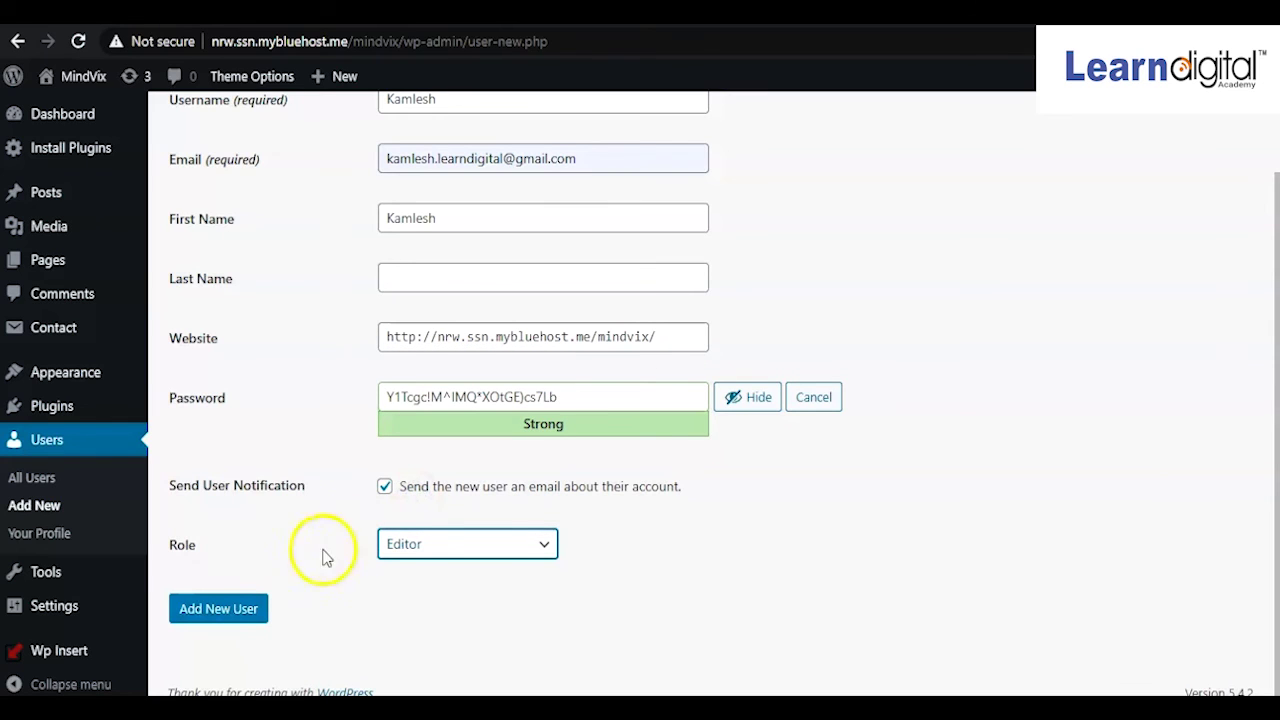
pyautogui.click(222, 612)
# Submit the Add New User form to create the Editor account
pyautogui.click(220, 610)
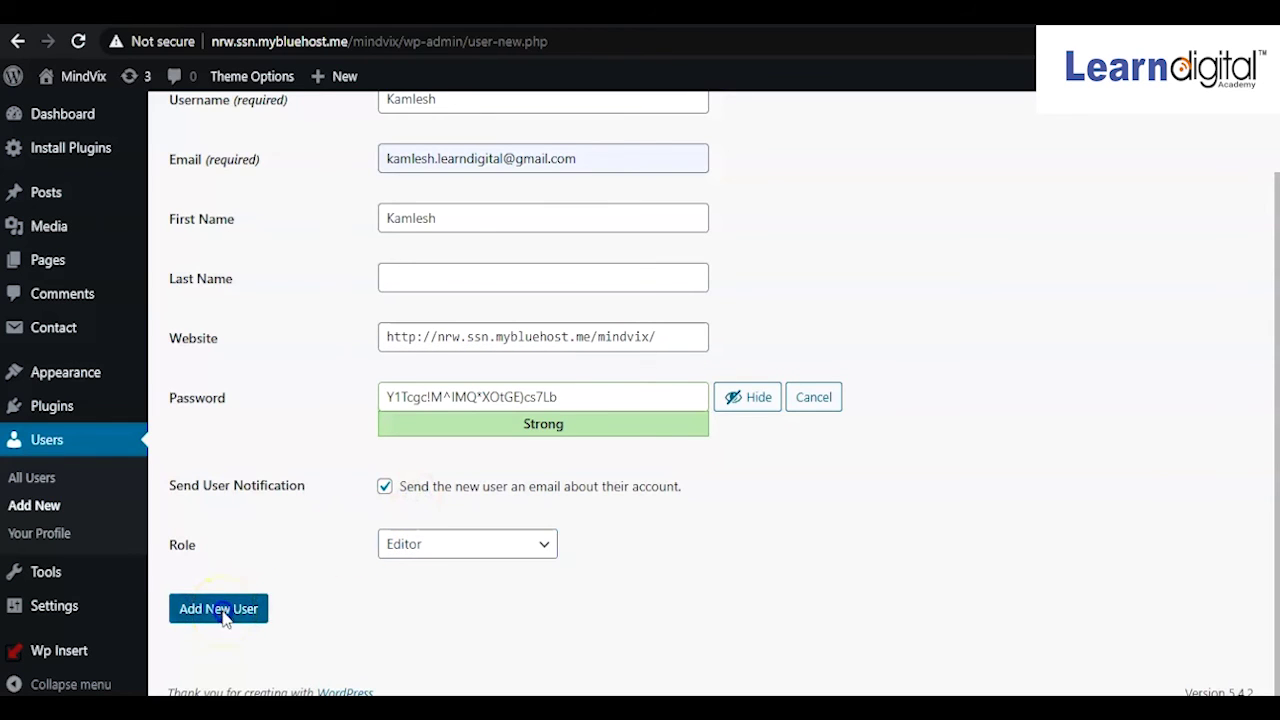